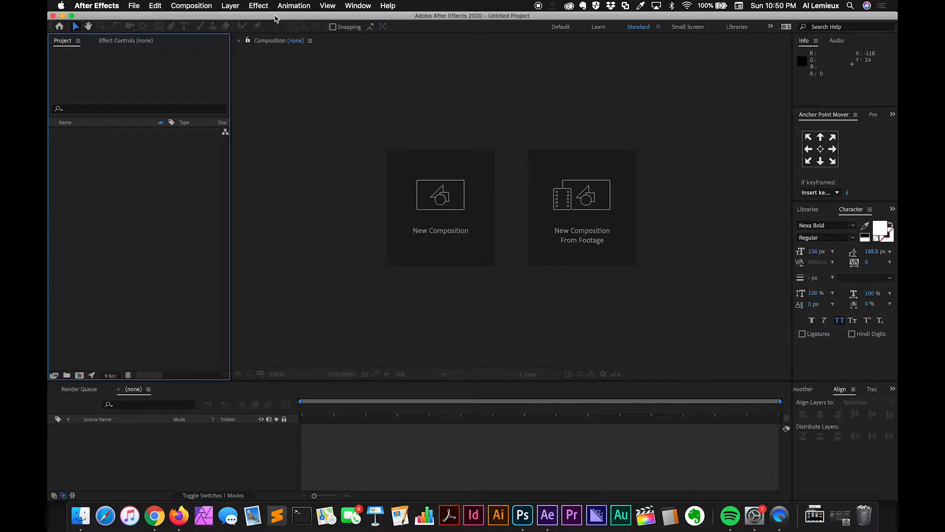
# Import "Android Phone with Green Screen _ Chroma Key.mp4" from Downloads and create a new composition from it.
pyautogui.click(131, 6)
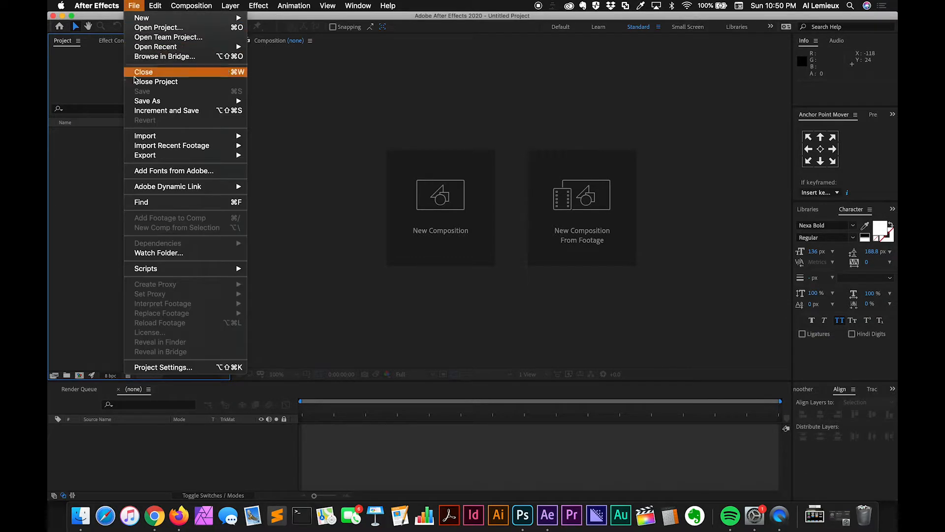
pyautogui.moveTo(153, 140)
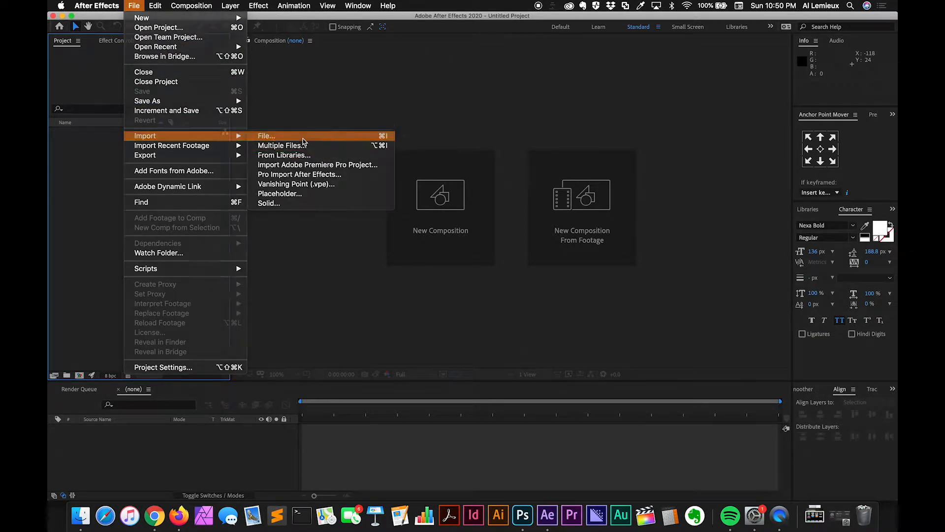
pyautogui.click(303, 136)
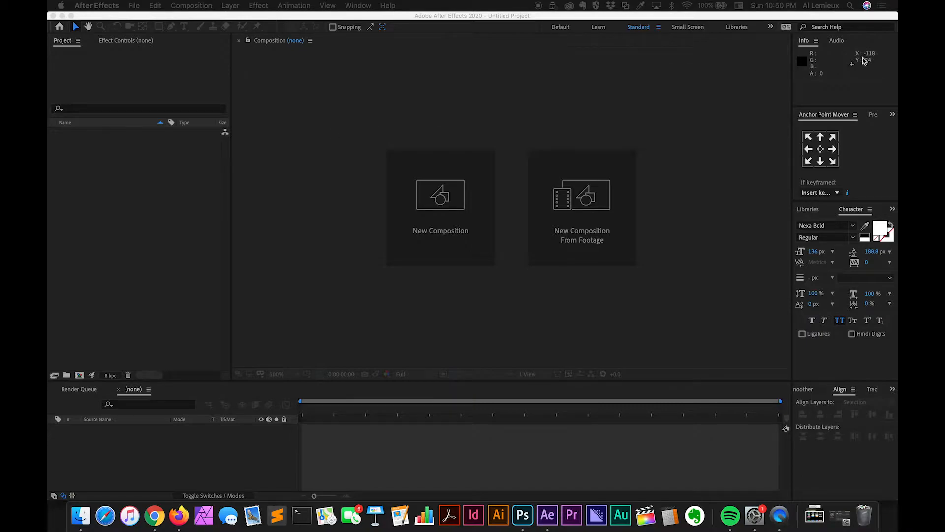
pyautogui.moveTo(891, 148); pyautogui.dragTo(358, 114)
pyautogui.click(333, 160)
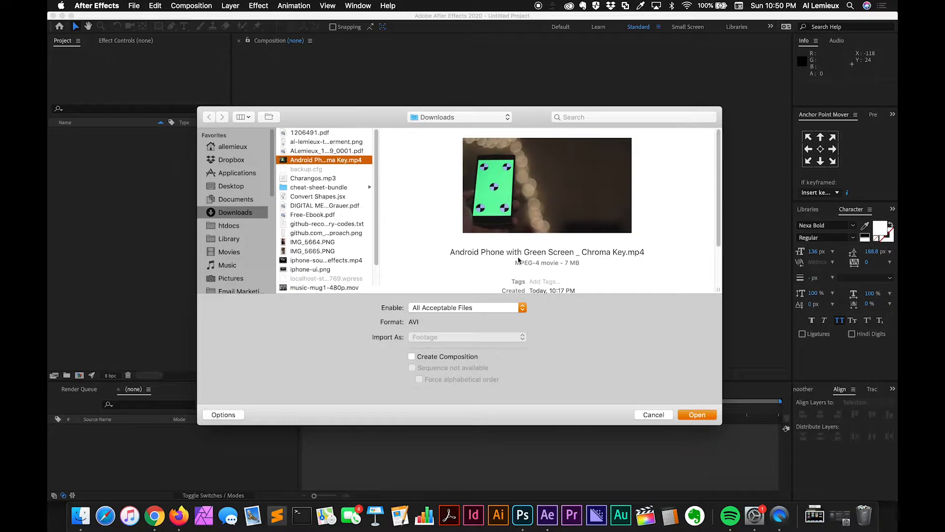
pyautogui.click(696, 416)
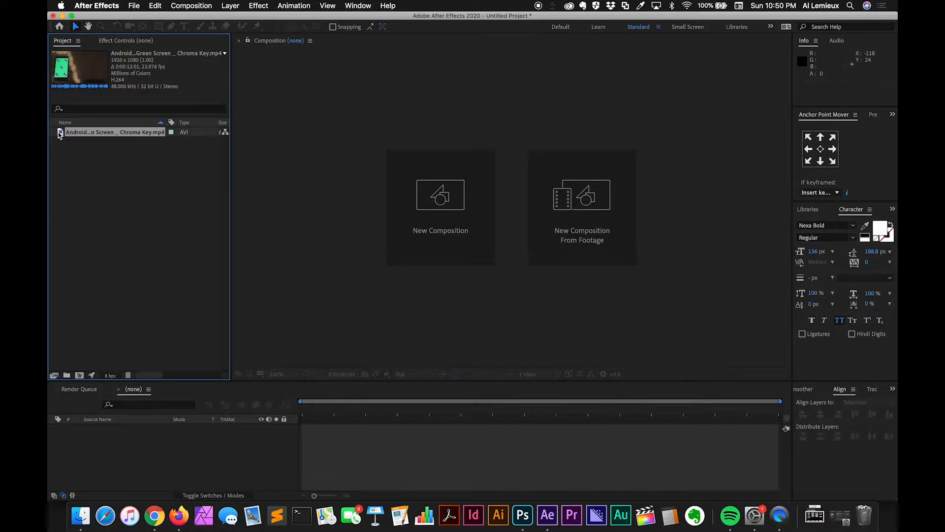
pyautogui.moveTo(60, 134); pyautogui.dragTo(79, 376)
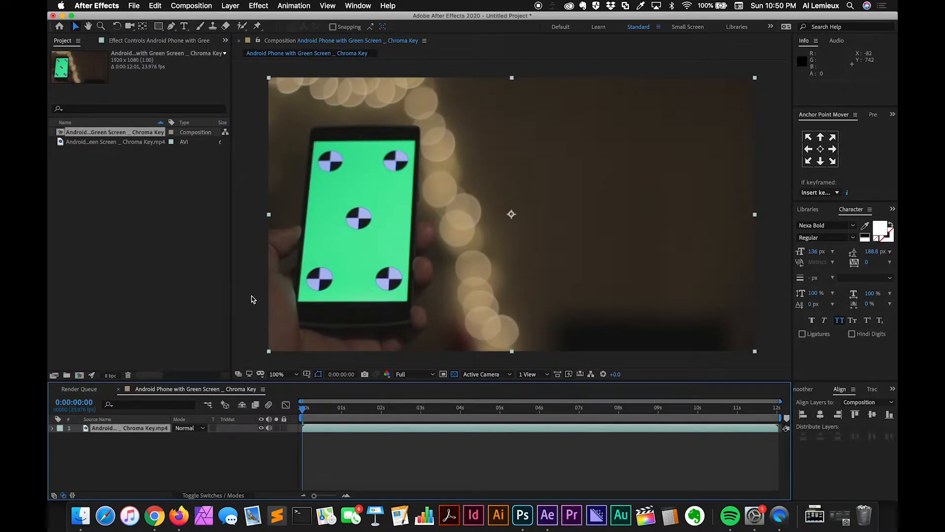
# End the work area at about 3 seconds and trim the composition to it.
pyautogui.moveTo(306, 415); pyautogui.dragTo(288, 404)
pyautogui.moveTo(780, 417); pyautogui.dragTo(422, 433)
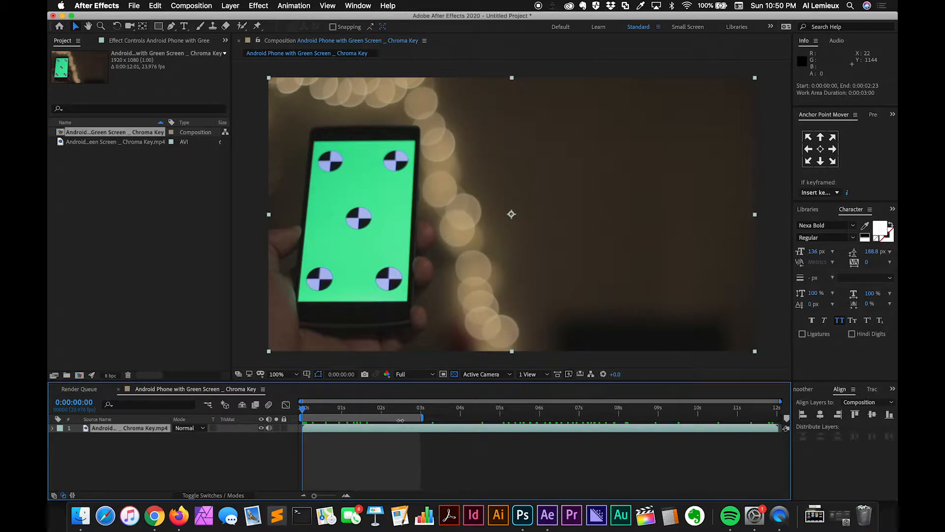
pyautogui.rightClick(400, 419)
pyautogui.click(429, 446)
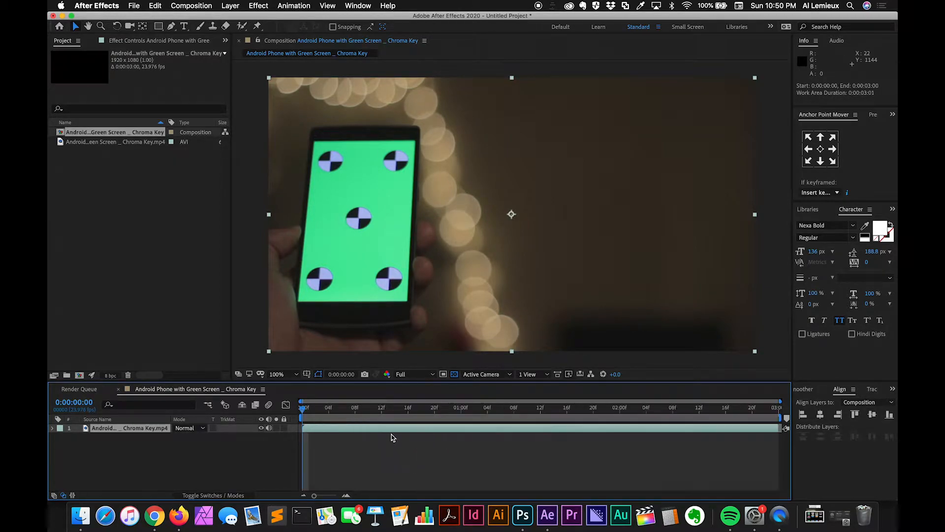
pyautogui.moveTo(329, 410); pyautogui.dragTo(256, 455)
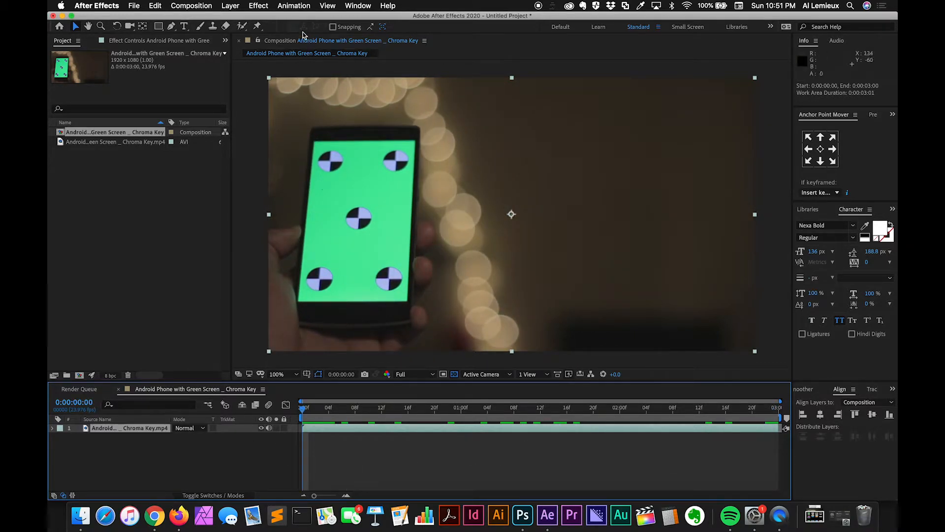
# Apply Track in Boris FX Mocha to the phone footage layer and launch the Mocha AE plugin.
pyautogui.click(294, 5)
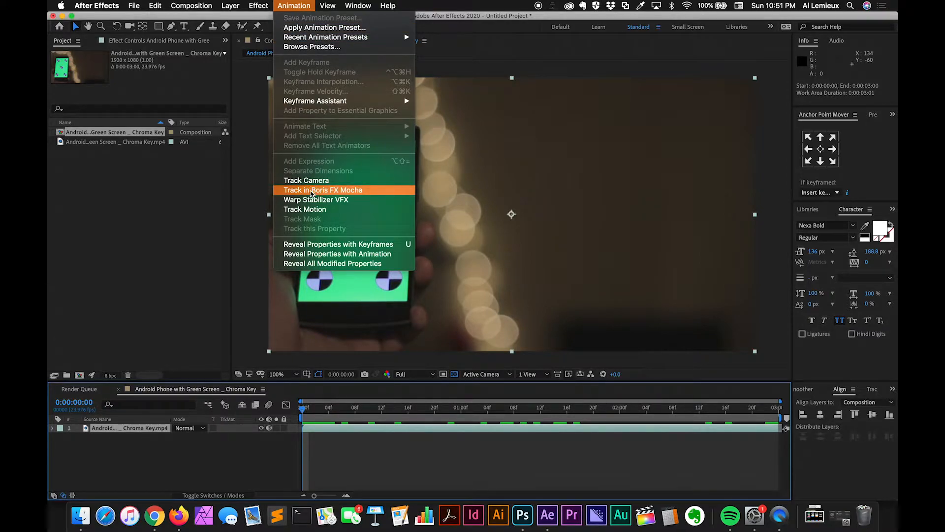
pyautogui.click(311, 190)
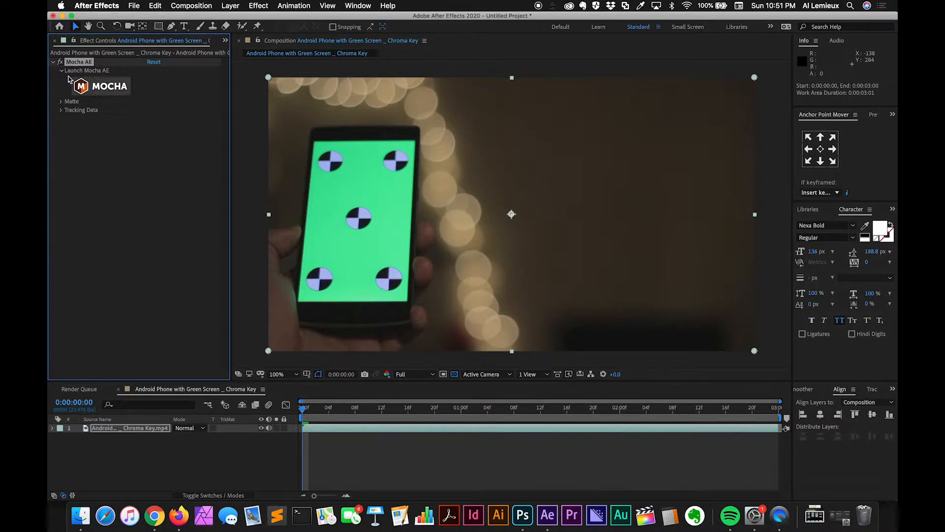
pyautogui.click(87, 93)
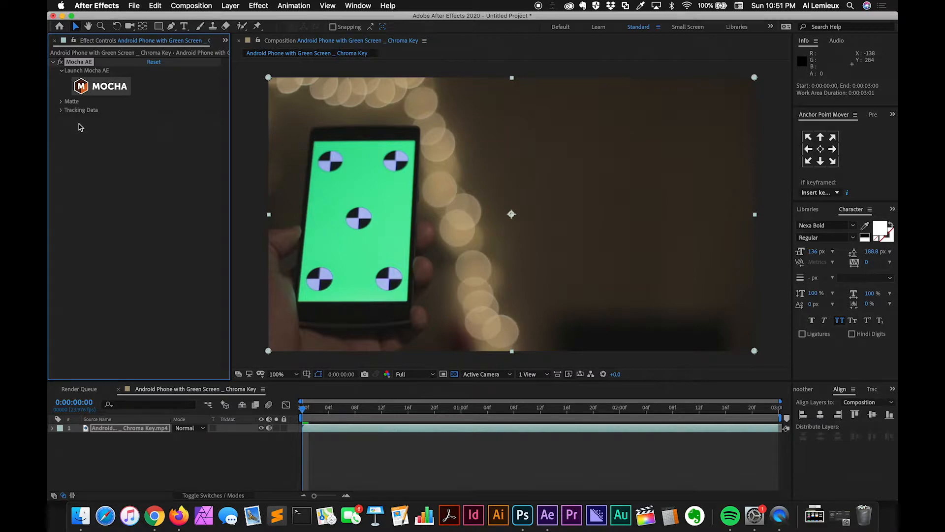
pyautogui.click(101, 93)
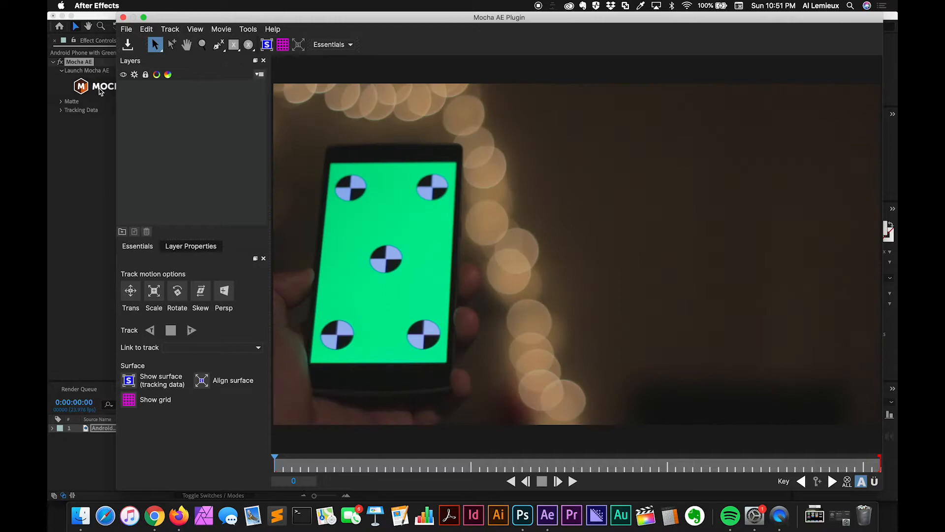
pyautogui.moveTo(339, 13); pyautogui.dragTo(270, 10)
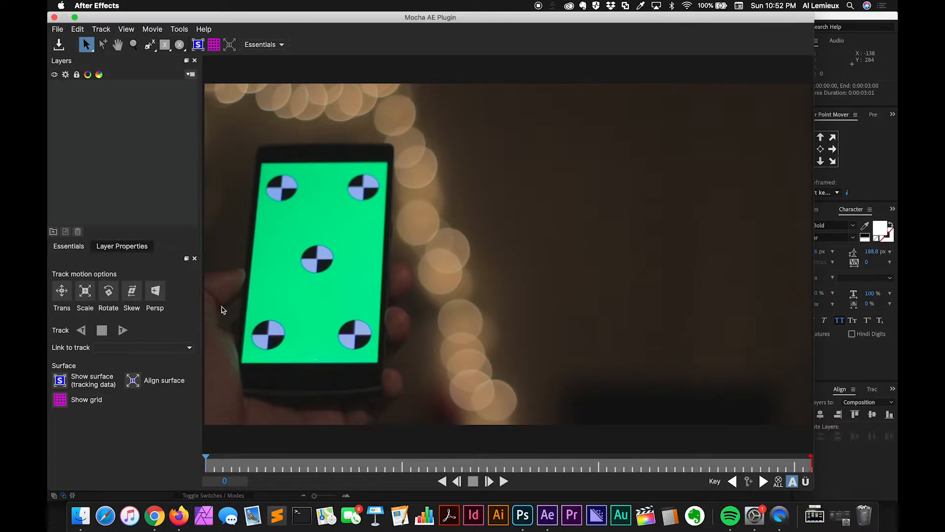
# Draw a closed four-point X-spline around the phone's green screen on the first frame.
pyautogui.click(150, 44)
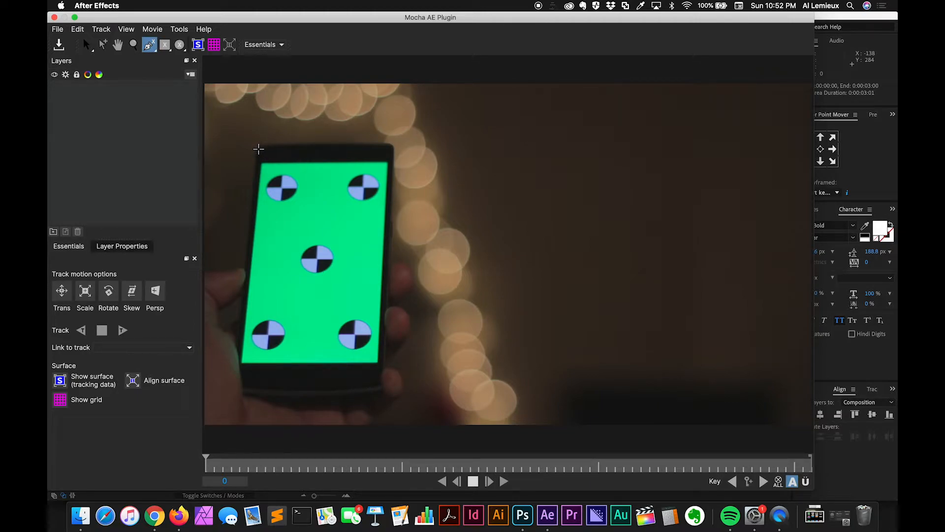
pyautogui.click(259, 152)
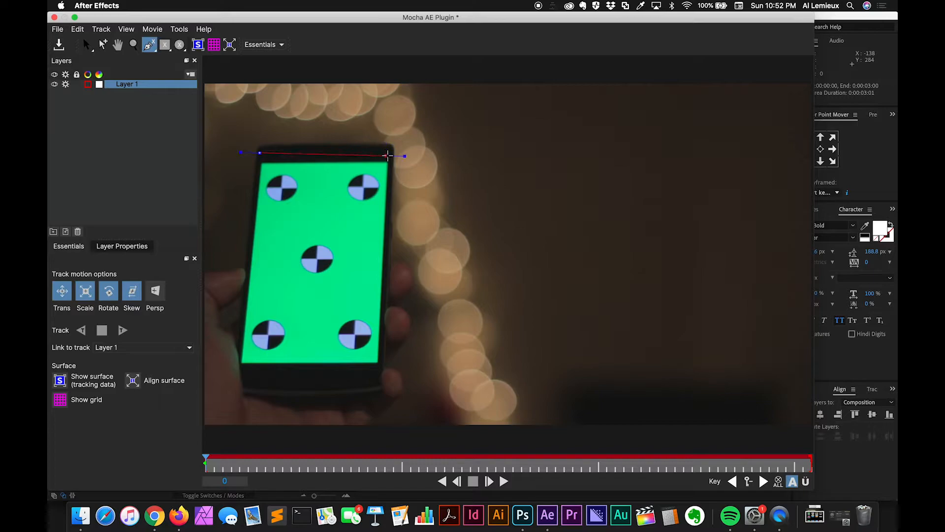
pyautogui.click(392, 152)
pyautogui.click(380, 388)
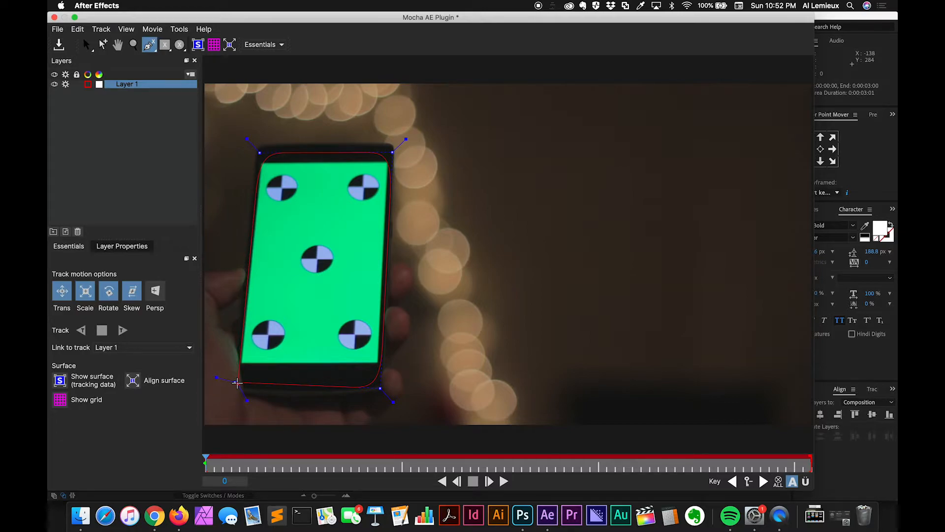
pyautogui.rightClick(237, 383)
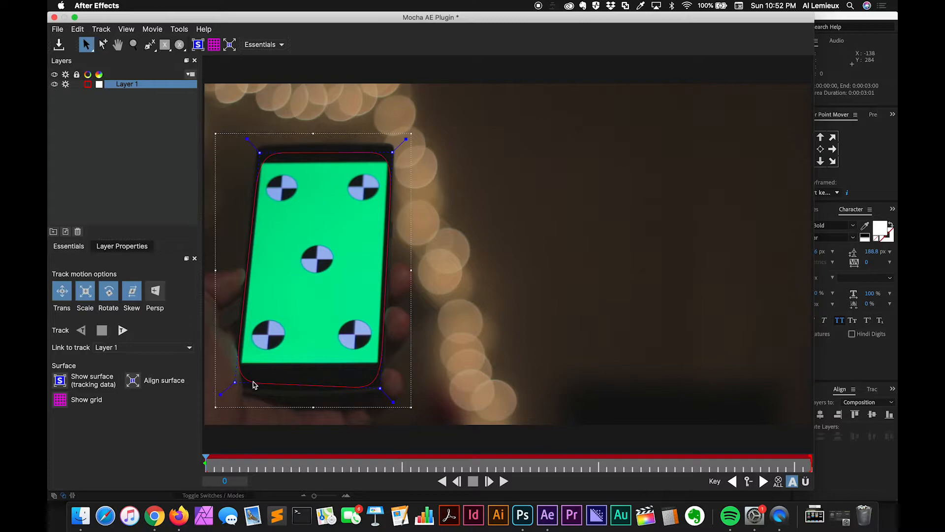
# Level the spline's lower edge and sharpen its upper and lower-right corners by extending their handles.
pyautogui.moveTo(379, 387); pyautogui.dragTo(382, 383)
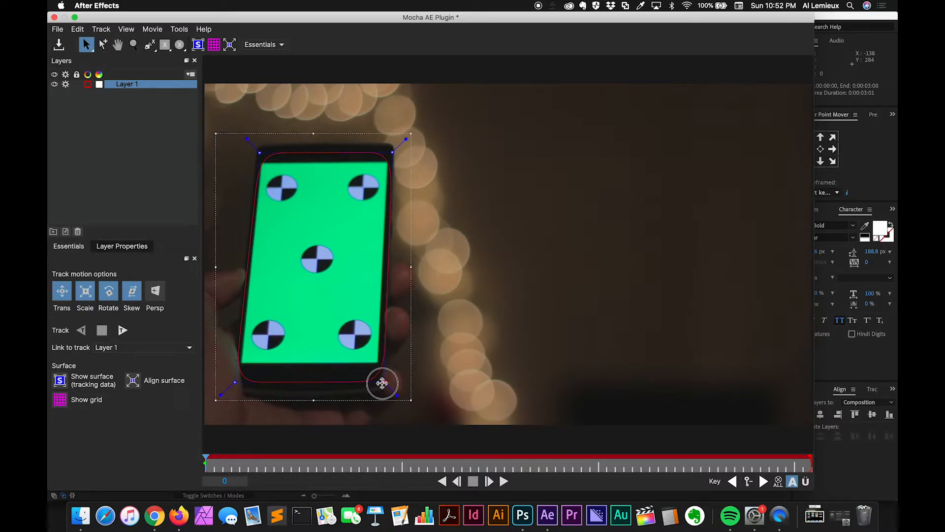
pyautogui.moveTo(248, 139); pyautogui.dragTo(245, 135)
pyautogui.moveTo(406, 139); pyautogui.dragTo(409, 136)
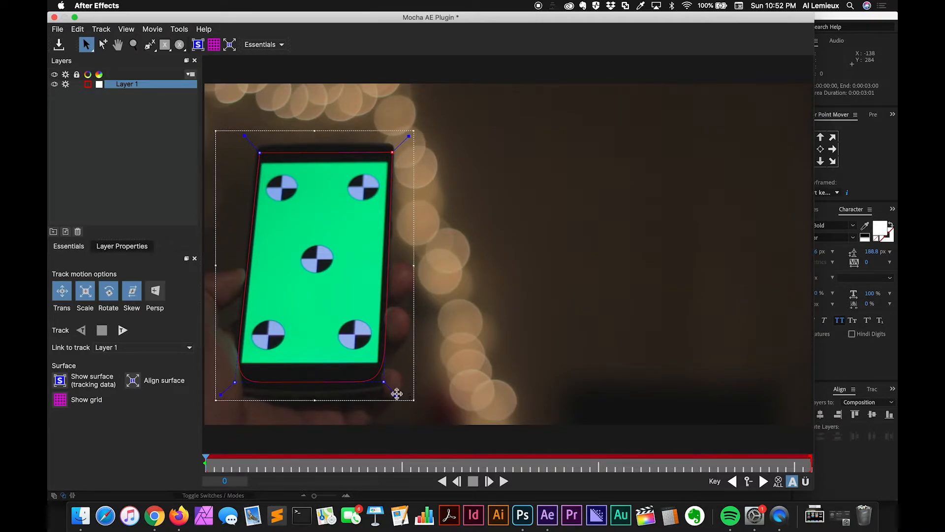
pyautogui.moveTo(397, 393); pyautogui.dragTo(399, 397)
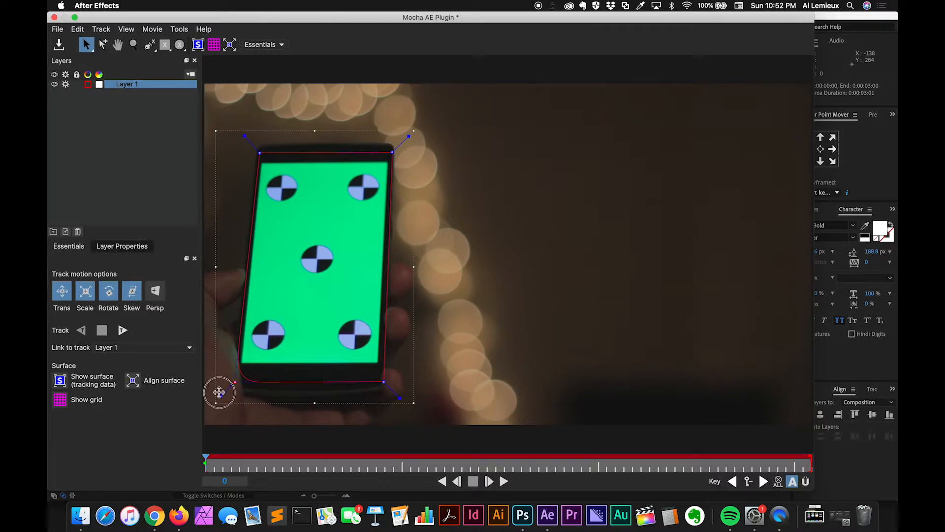
# Move the spline's four corner points inward so the outline closely follows the green screen's edges.
pyautogui.moveTo(235, 382); pyautogui.dragTo(238, 370)
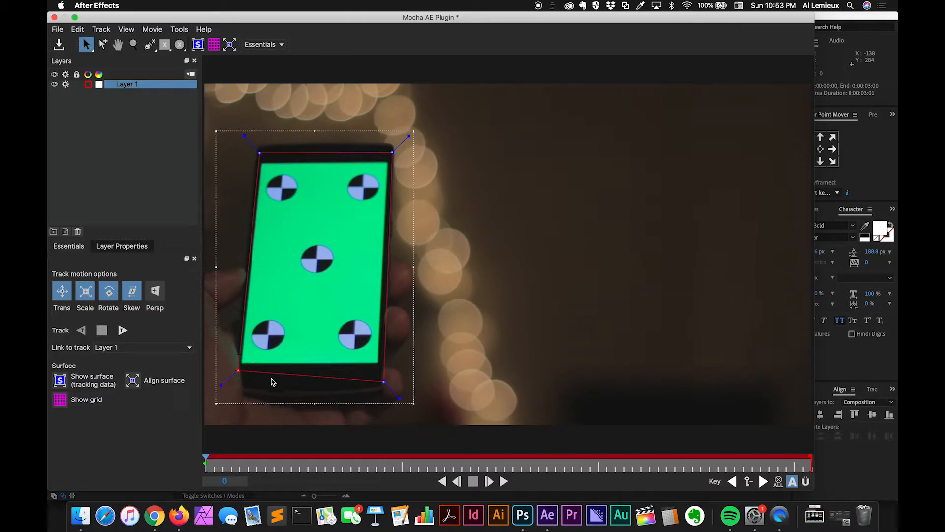
pyautogui.moveTo(384, 381); pyautogui.dragTo(382, 369)
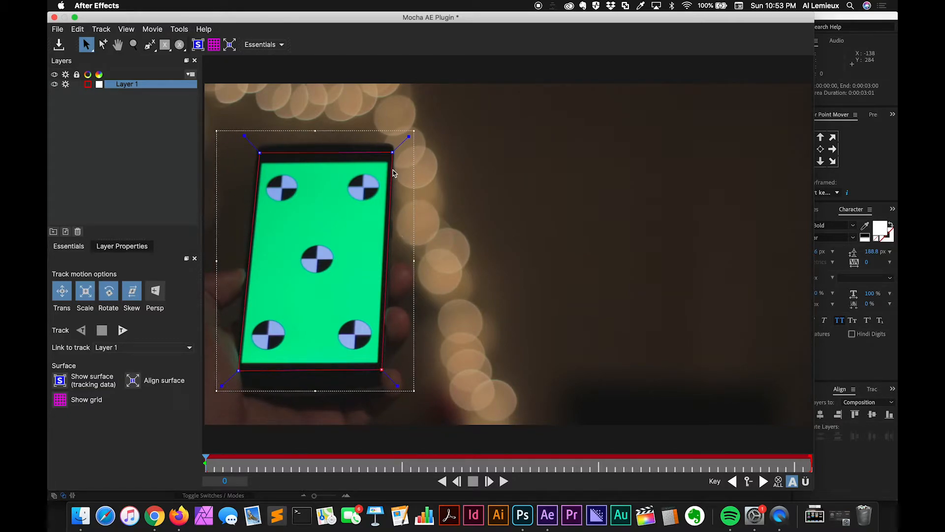
pyautogui.moveTo(390, 150); pyautogui.dragTo(391, 155)
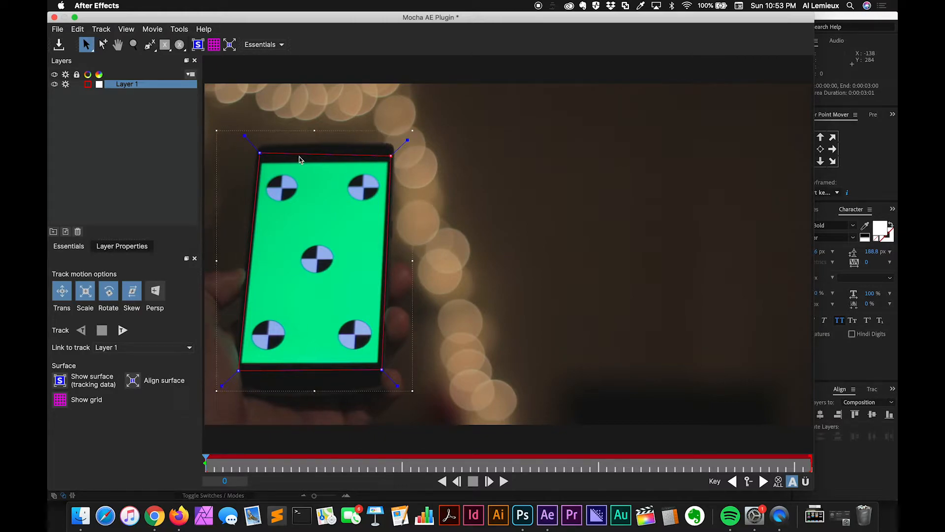
pyautogui.moveTo(257, 152); pyautogui.dragTo(259, 158)
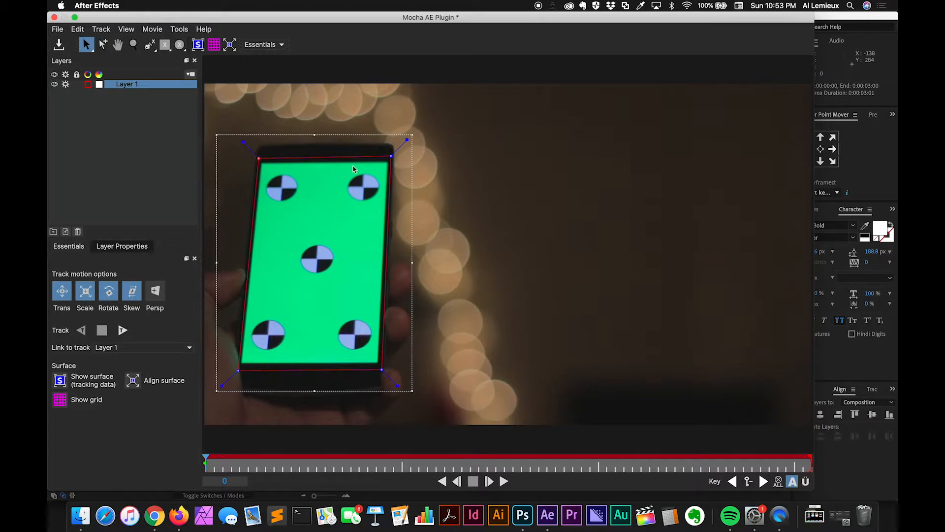
pyautogui.moveTo(392, 154); pyautogui.dragTo(391, 155)
pyautogui.moveTo(391, 156); pyautogui.dragTo(391, 156)
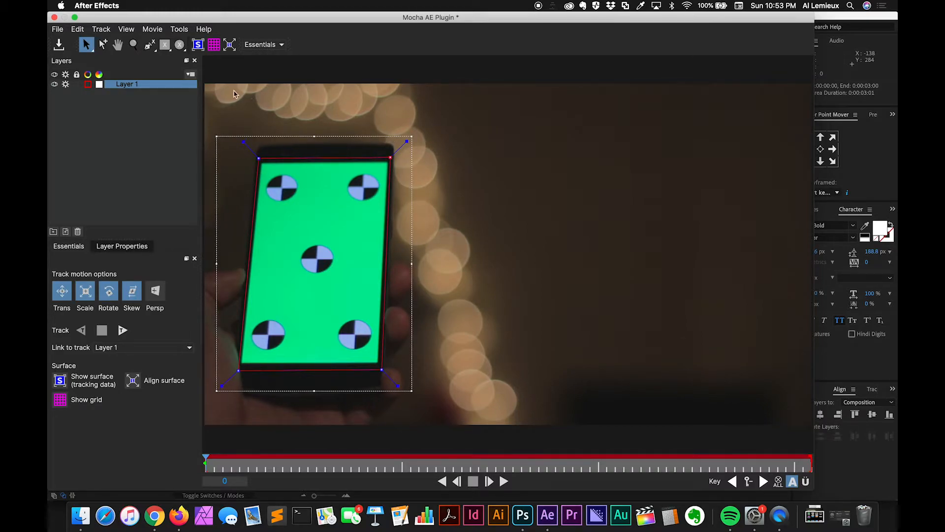
# Show the planar surface and align its four corners with the corners of the spline.
pyautogui.click(199, 45)
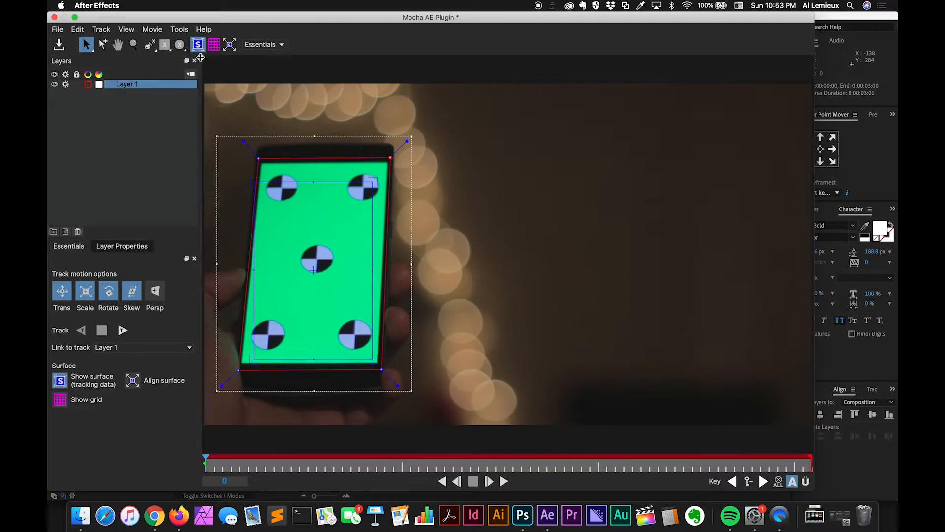
pyautogui.moveTo(374, 181); pyautogui.dragTo(390, 158)
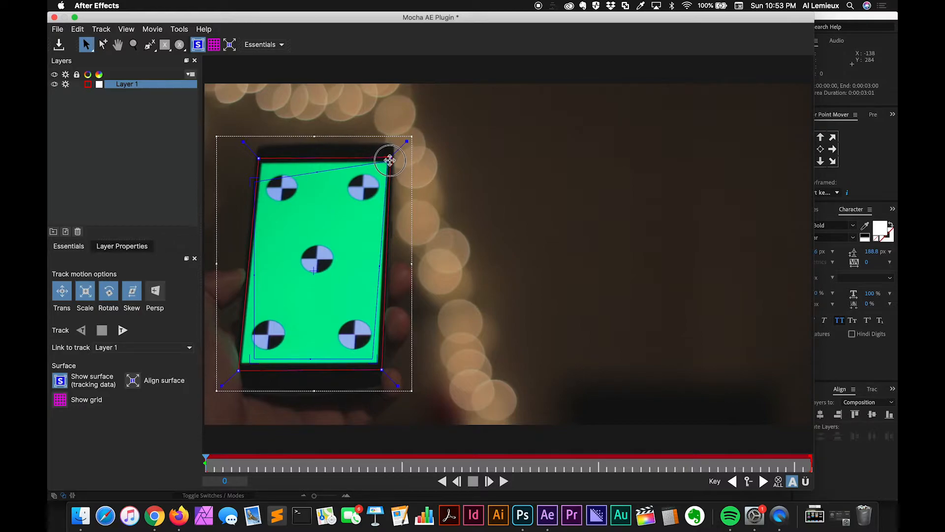
pyautogui.moveTo(253, 180); pyautogui.dragTo(258, 158)
pyautogui.moveTo(249, 363); pyautogui.dragTo(237, 369)
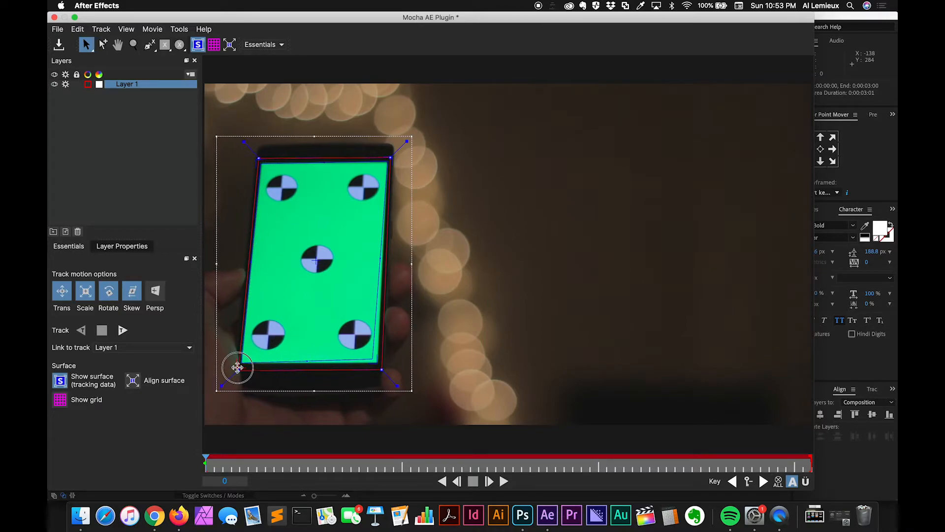
pyautogui.moveTo(375, 363); pyautogui.dragTo(382, 369)
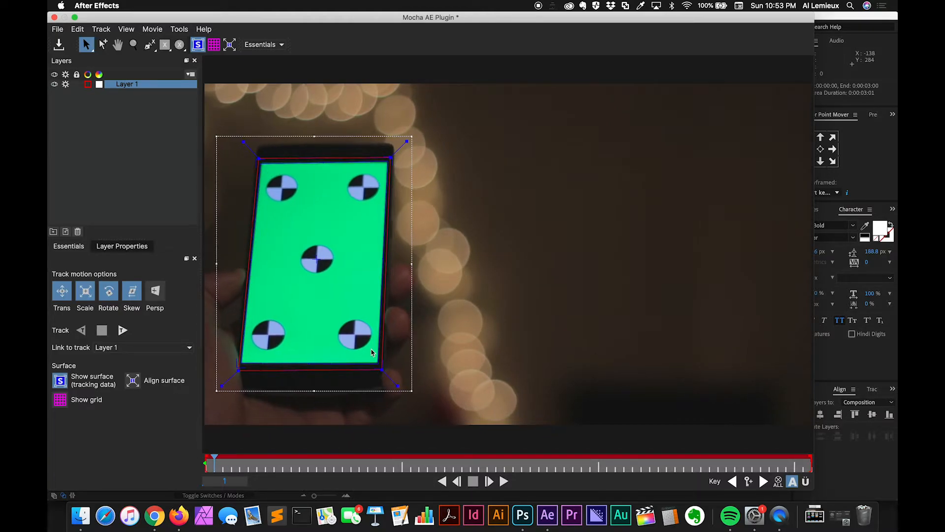
# Return to frame 0 and track Layer 1 forward through the end of the clip.
pyautogui.press('Left')
pyautogui.click(261, 165)
pyautogui.click(123, 330)
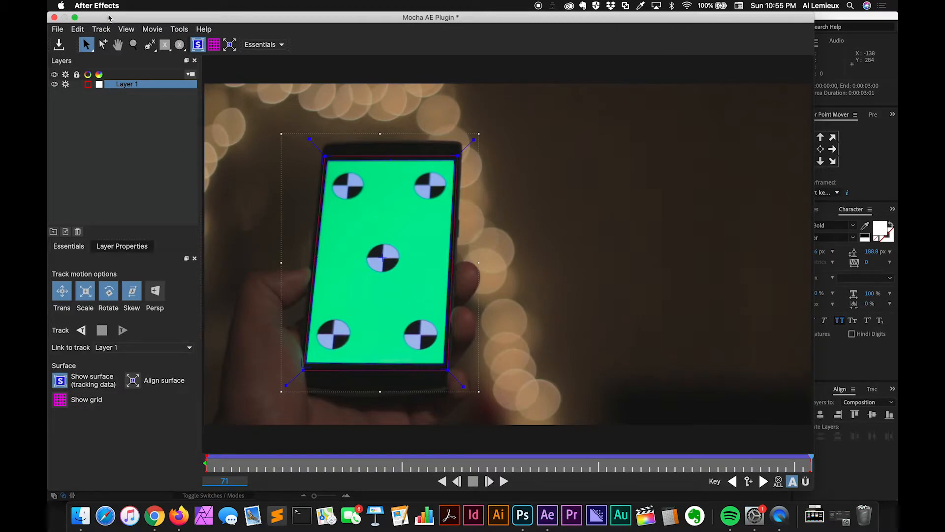
# Save the Mocha project and return to After Effects, expanding the Mocha AE effect's Tracking Data.
pyautogui.click(57, 30)
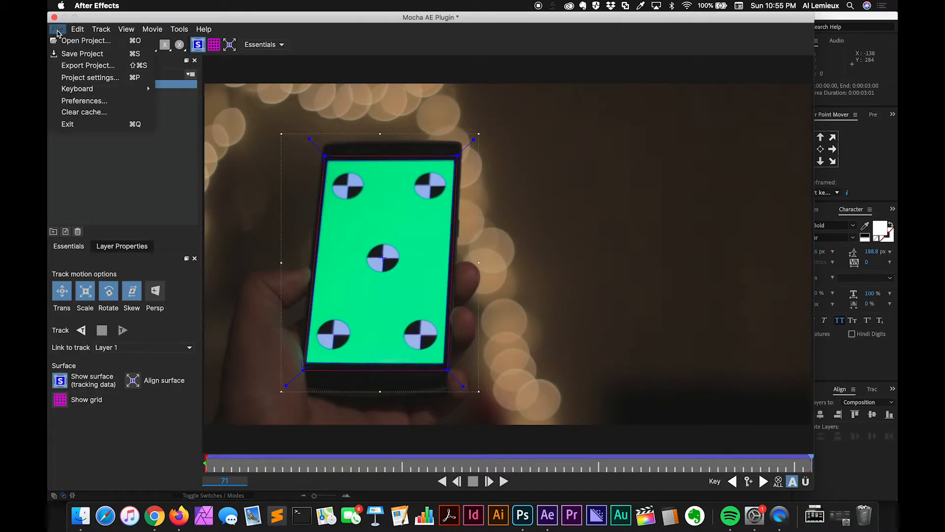
pyautogui.click(63, 54)
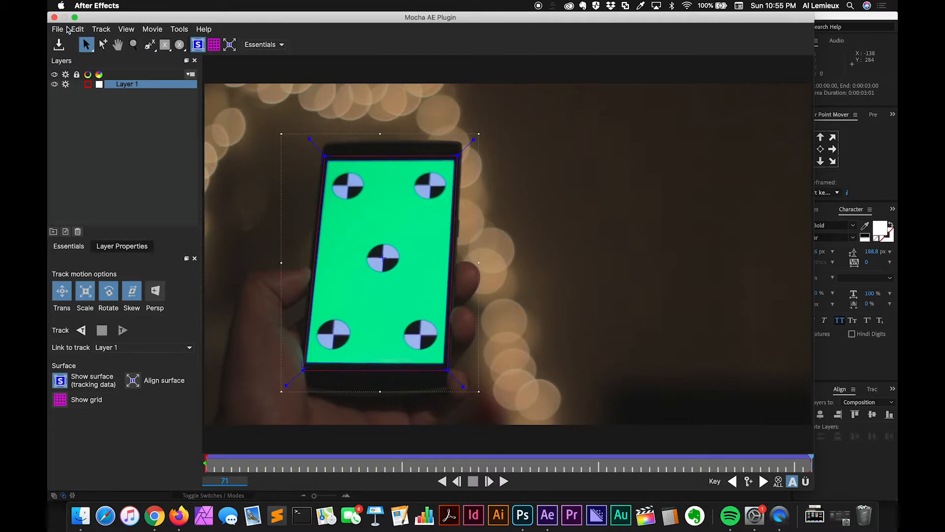
pyautogui.click(54, 18)
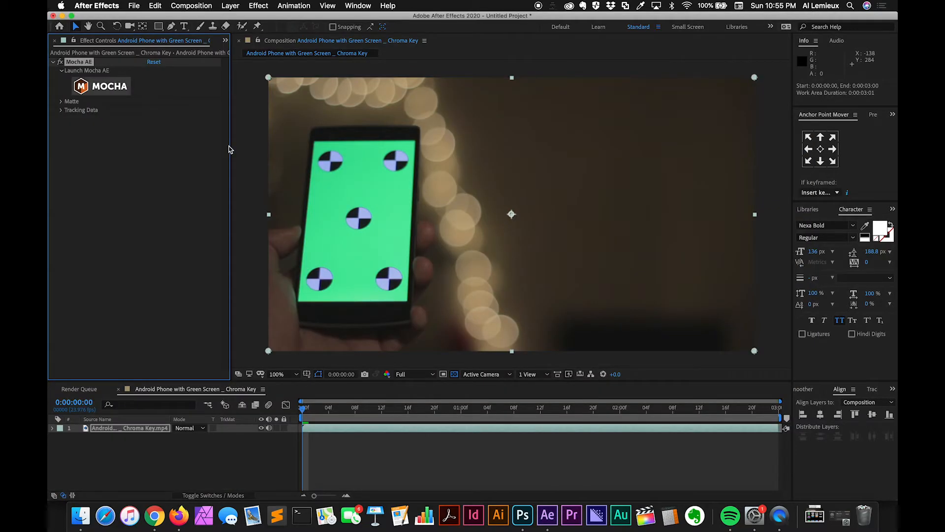
pyautogui.click(61, 111)
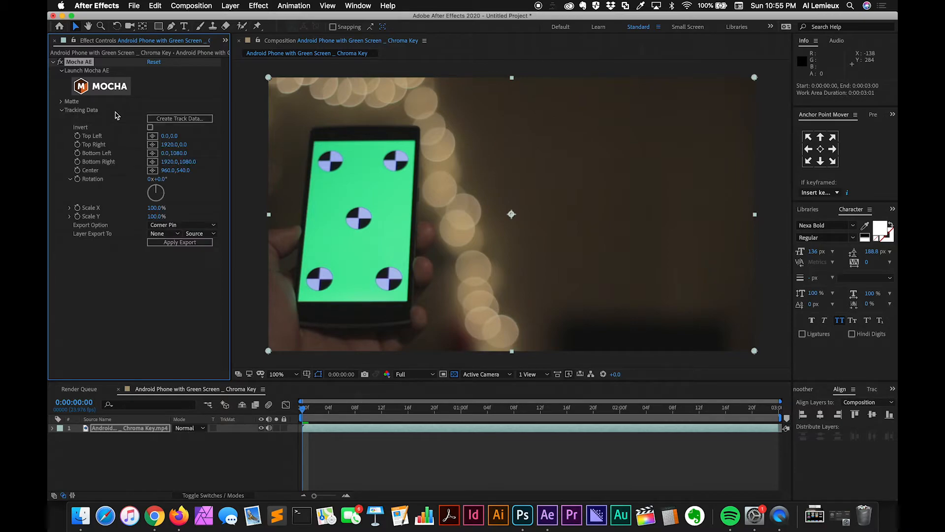
# Create track data for the Mocha AE effect from the tracked Layer 1.
pyautogui.click(158, 120)
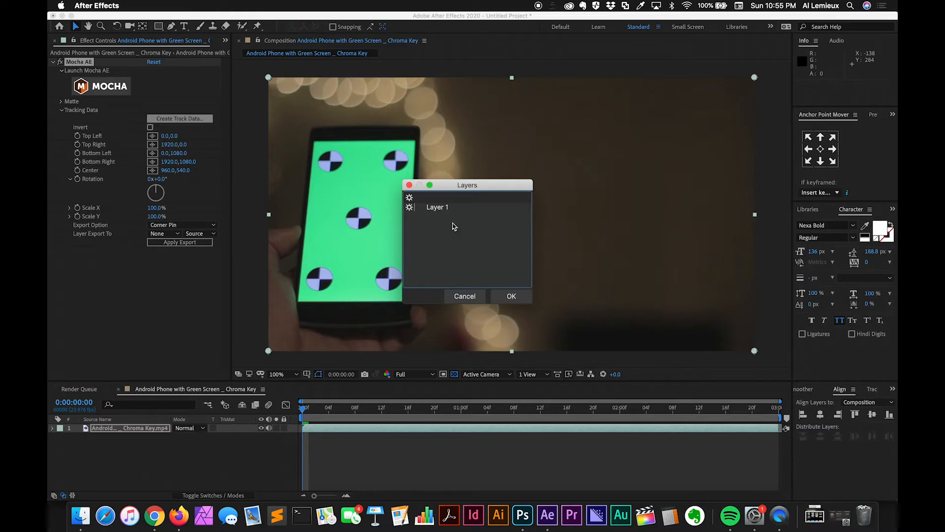
pyautogui.click(441, 209)
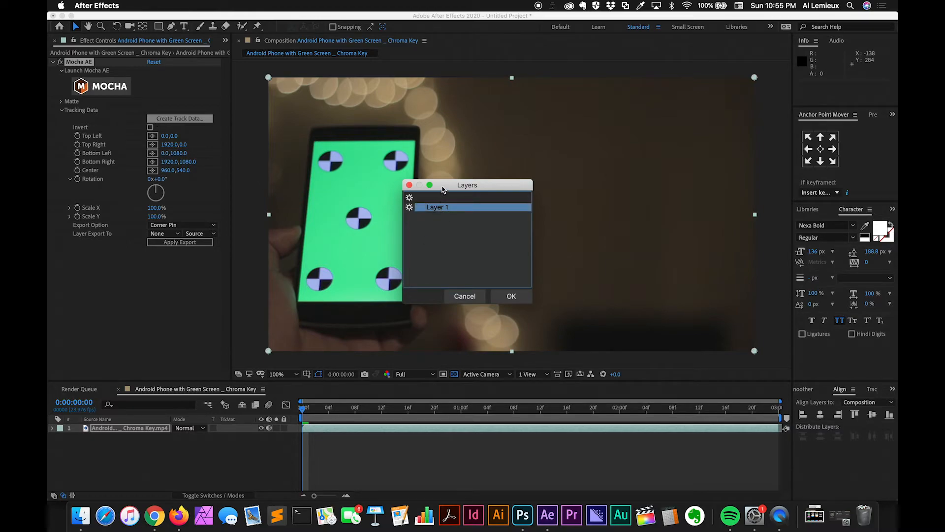
pyautogui.moveTo(441, 186); pyautogui.dragTo(454, 178)
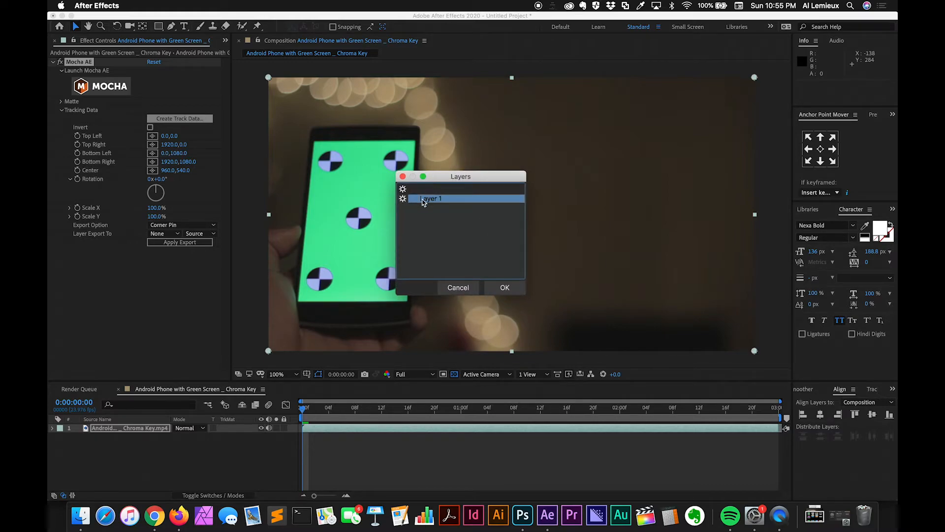
pyautogui.click(498, 285)
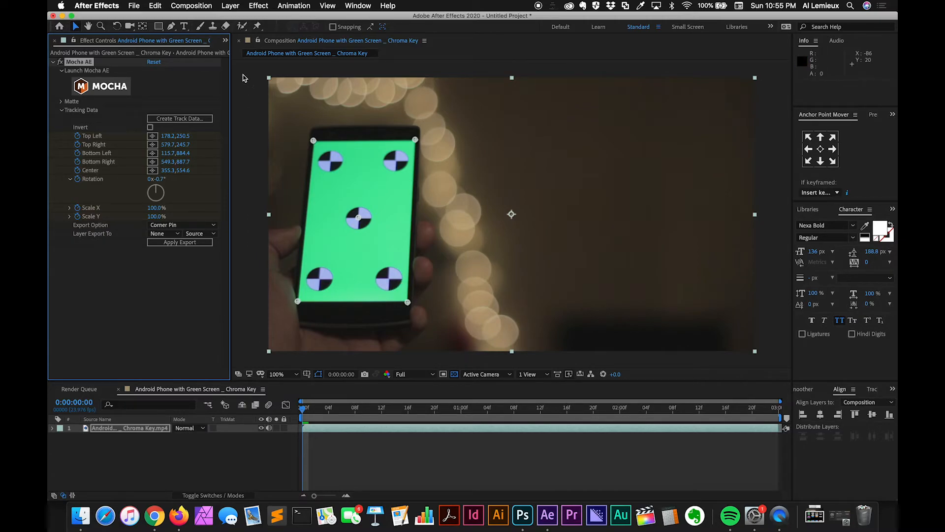
# Show the project items and check the frame size of the phone composition in its settings.
pyautogui.click(226, 41)
pyautogui.click(231, 45)
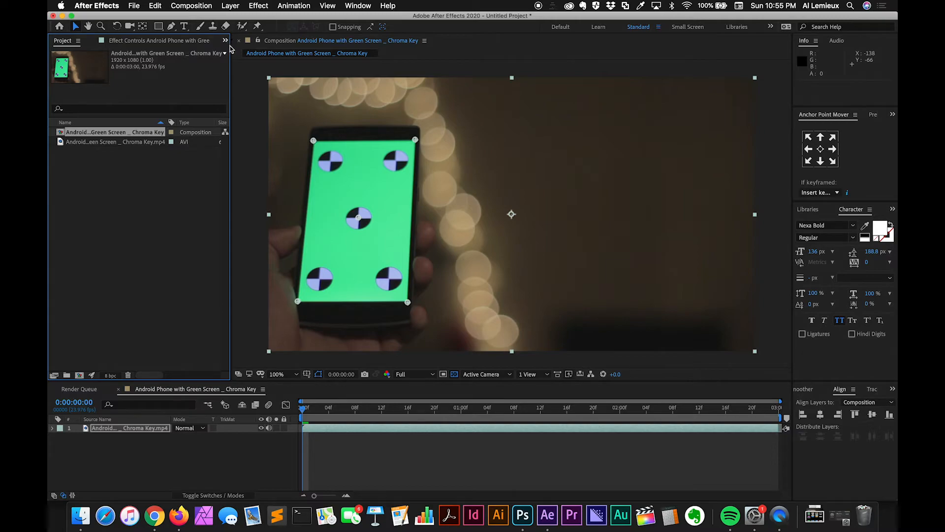
pyautogui.click(192, 6)
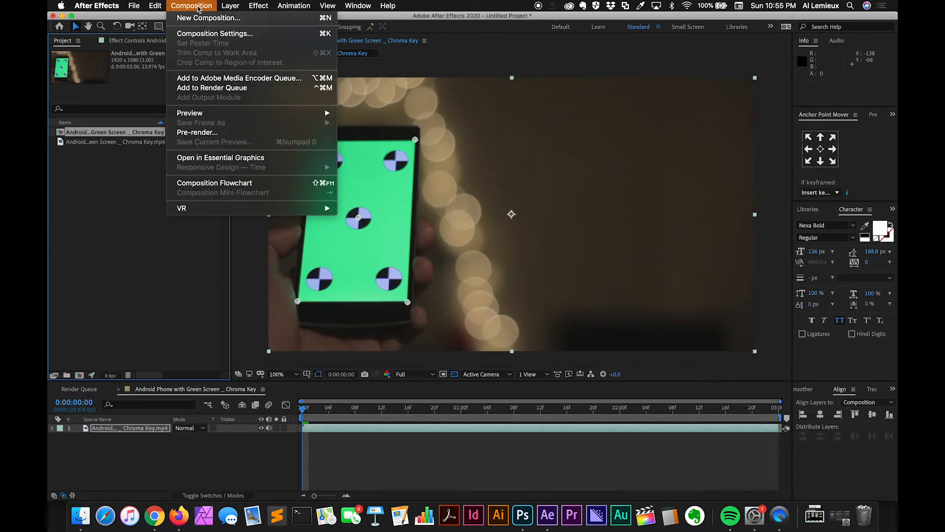
pyautogui.click(213, 33)
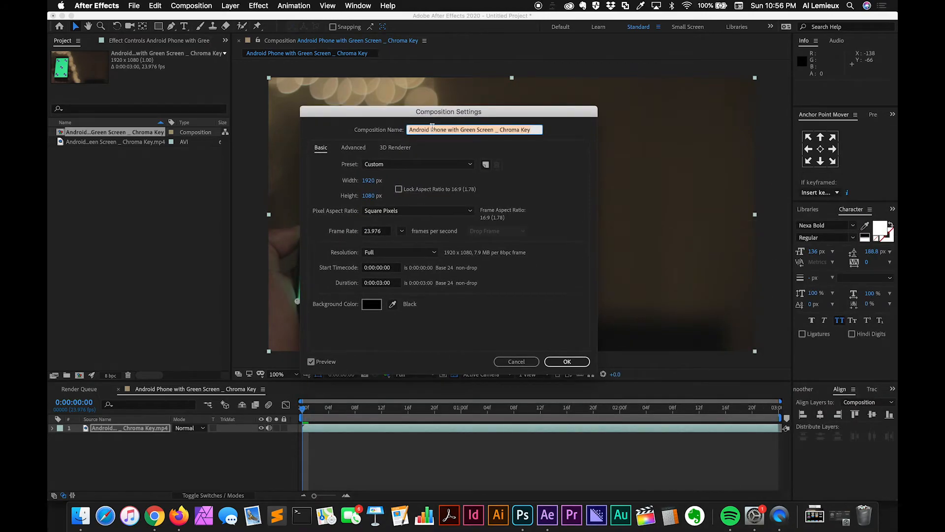
pyautogui.click(583, 361)
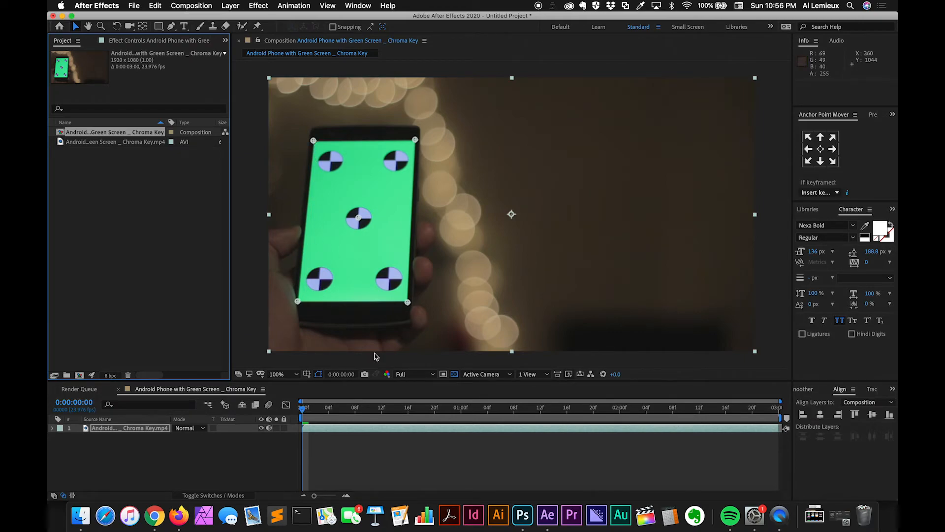
# Switch to Photoshop and check the pixel dimensions of iphone-ui.png.
pyautogui.click(525, 515)
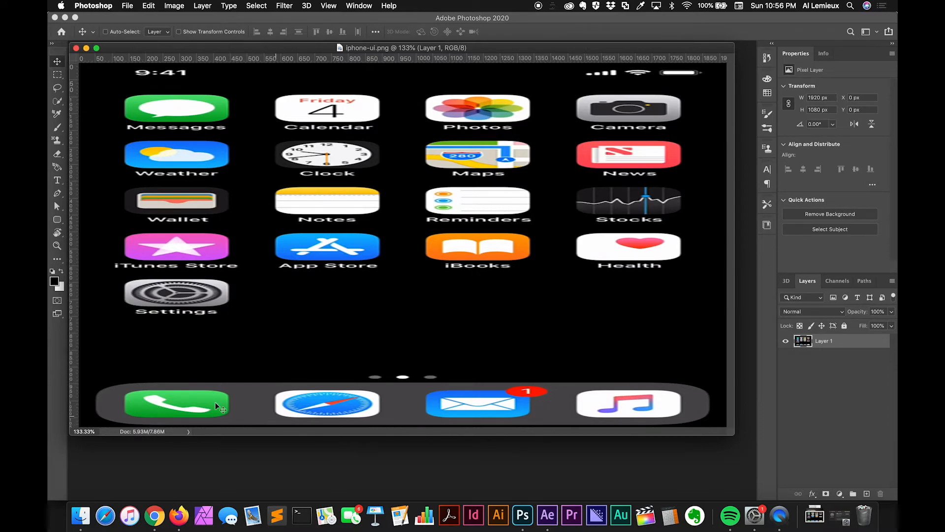
pyautogui.click(168, 6)
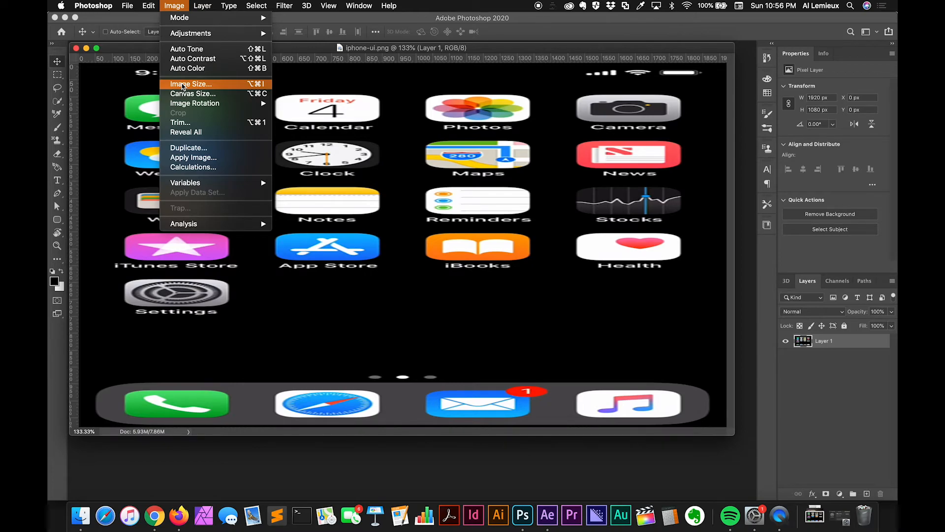
pyautogui.click(183, 87)
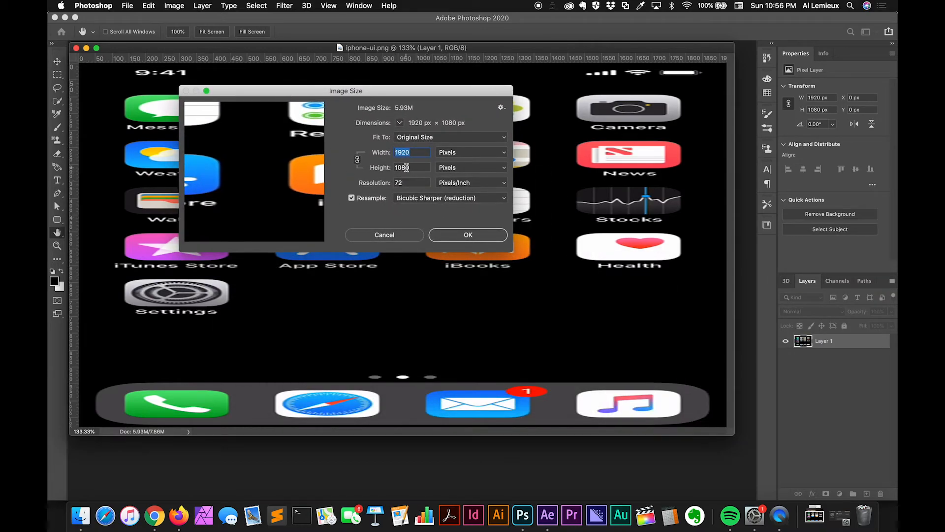
pyautogui.click(480, 235)
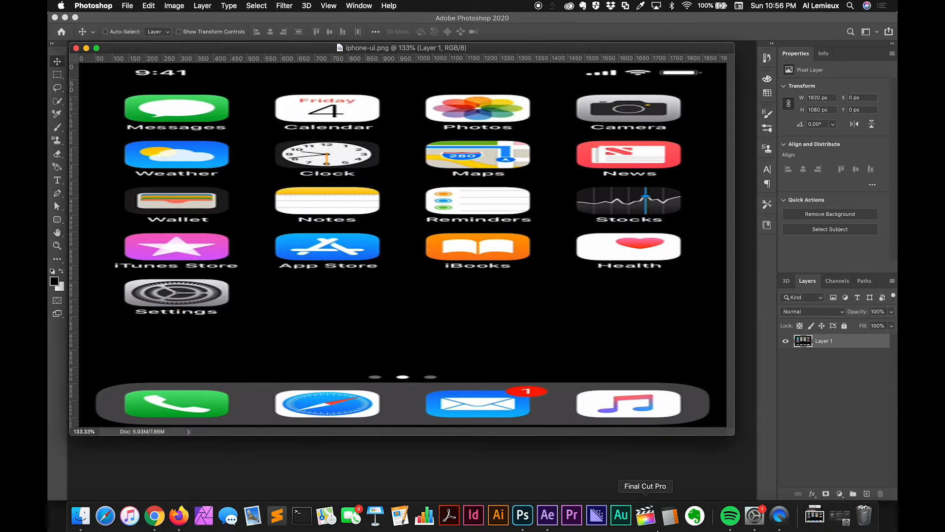
# Return to After Effects, import iphone-ui.png from Downloads and place it above the phone footage in the composition.
pyautogui.click(546, 514)
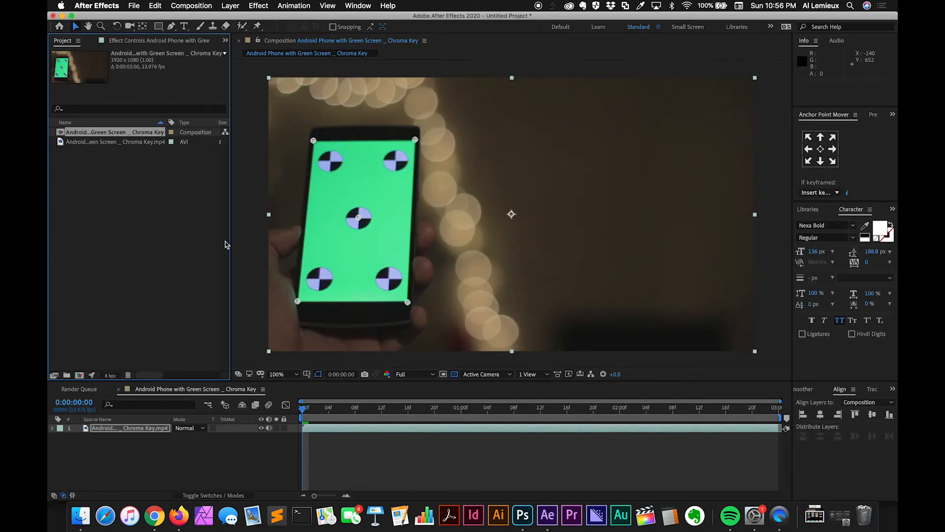
pyautogui.rightClick(113, 165)
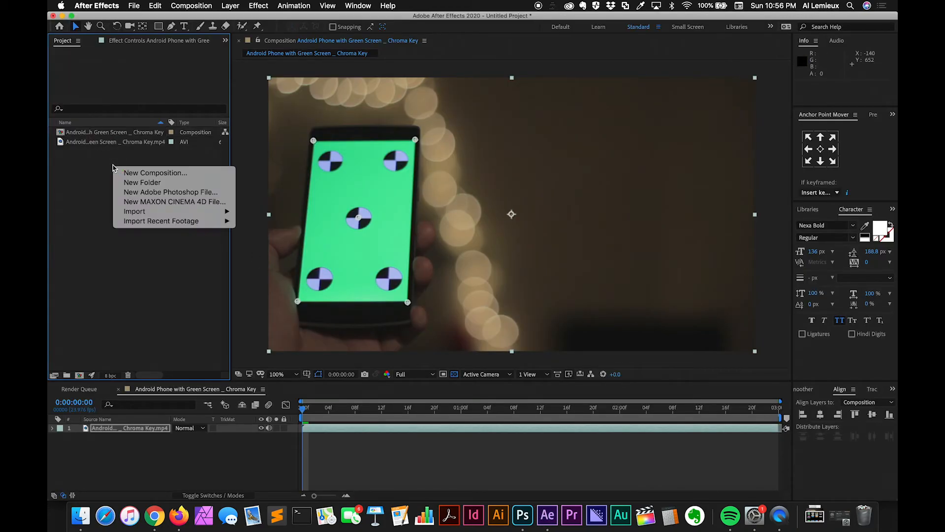
pyautogui.moveTo(155, 212)
pyautogui.click(262, 211)
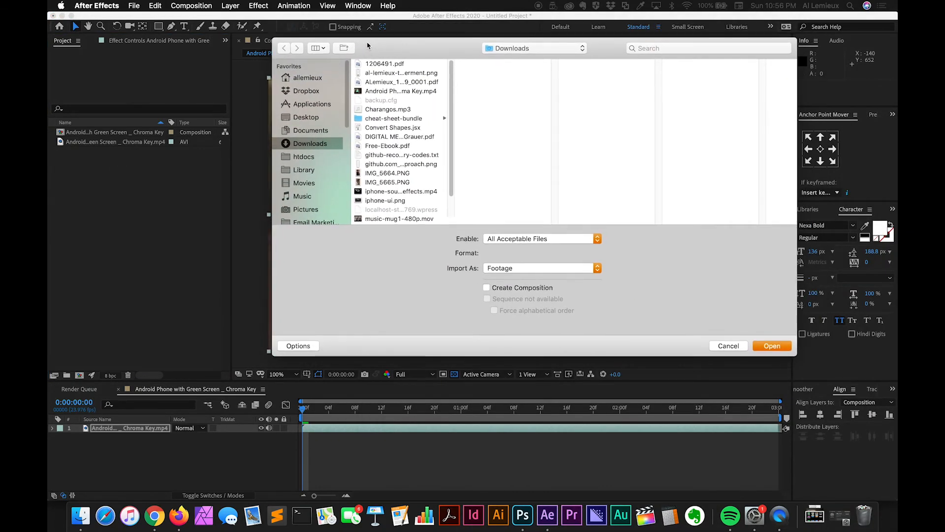
pyautogui.click(393, 200)
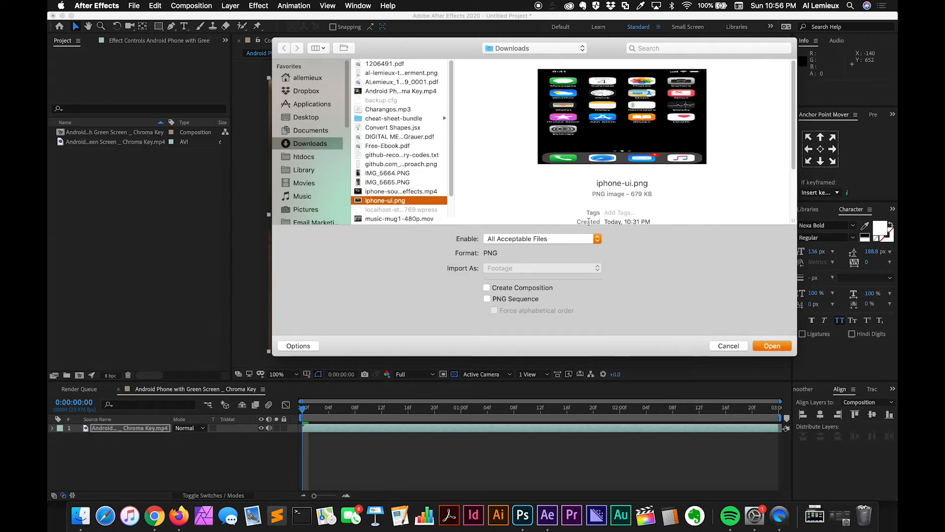
pyautogui.click(775, 347)
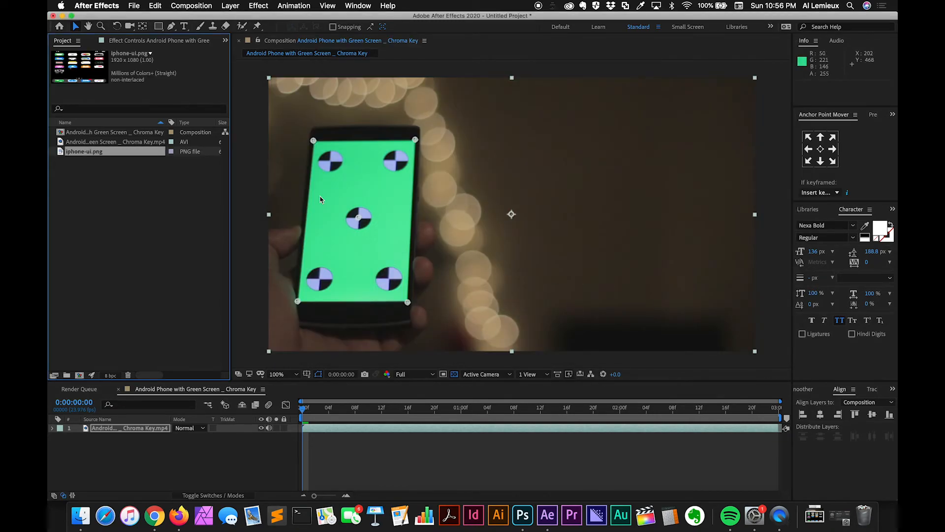
pyautogui.moveTo(90, 157); pyautogui.dragTo(148, 428)
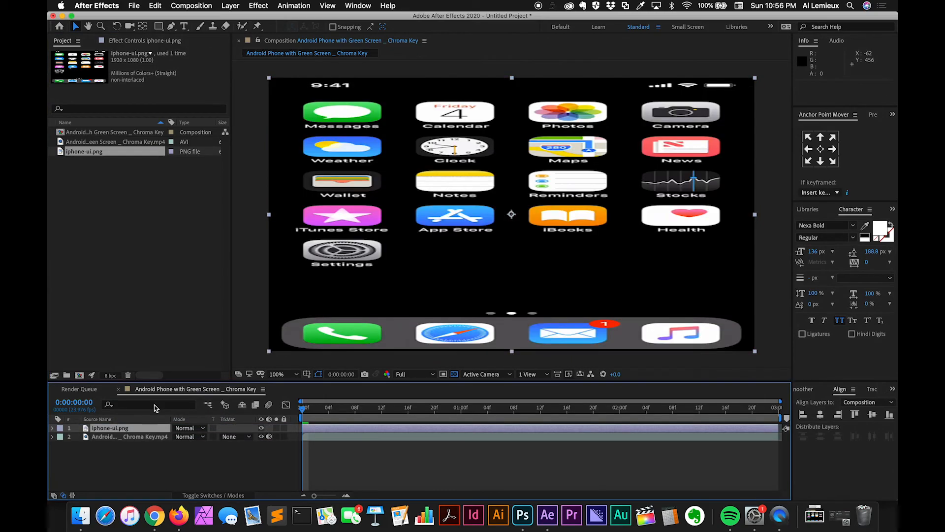
# Export the phone footage's Mocha AE tracking data as a Corner Pin to the iphone-ui.png layer and apply it.
pyautogui.click(137, 436)
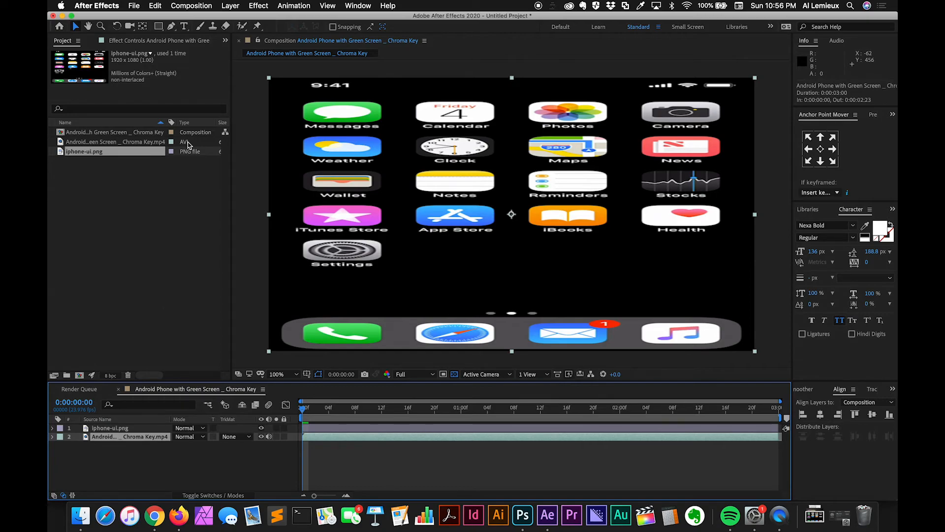
pyautogui.click(225, 41)
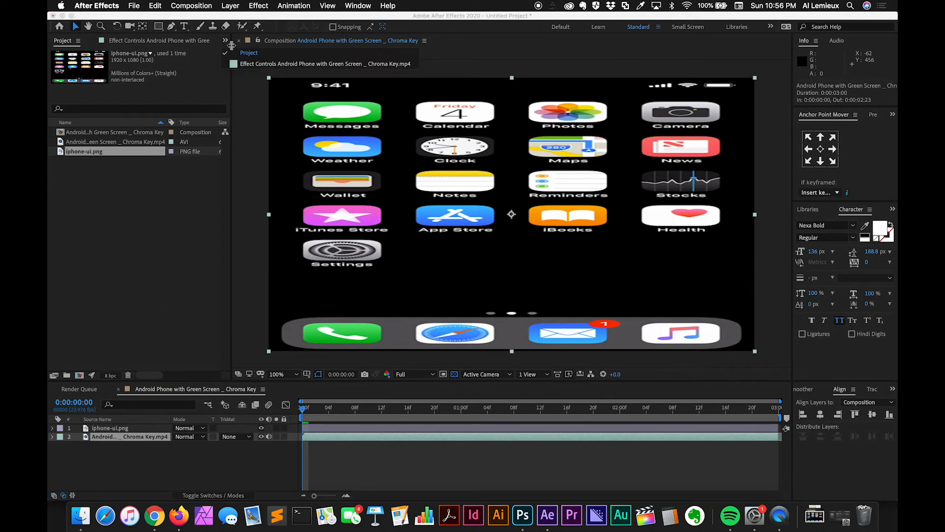
pyautogui.click(236, 64)
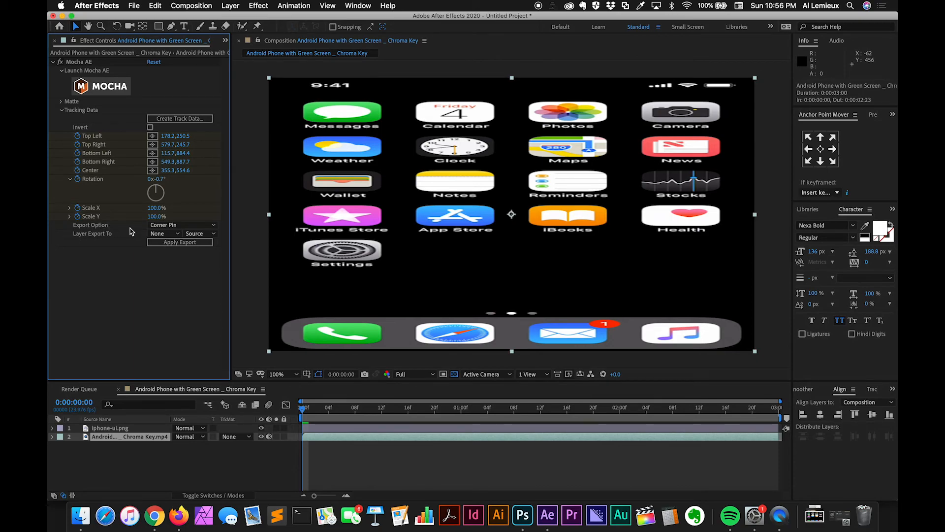
pyautogui.click(160, 233)
pyautogui.click(161, 260)
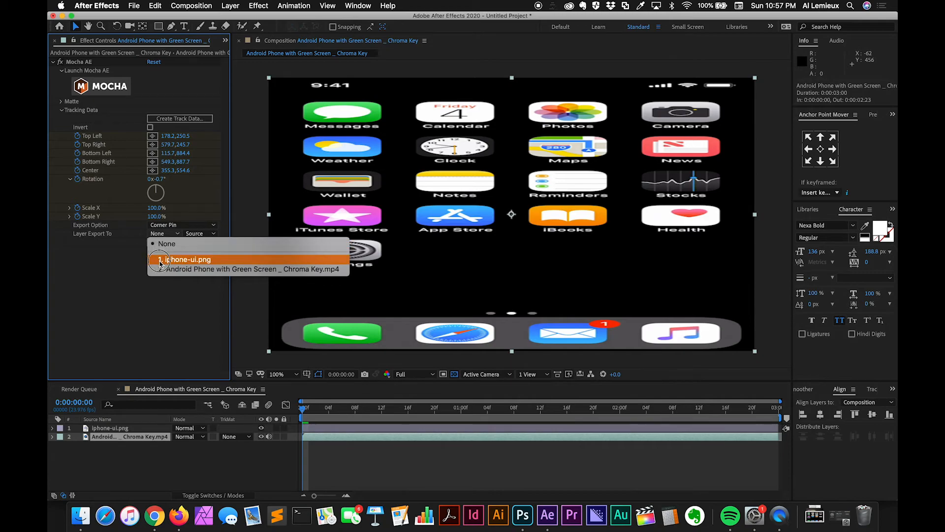
pyautogui.click(185, 243)
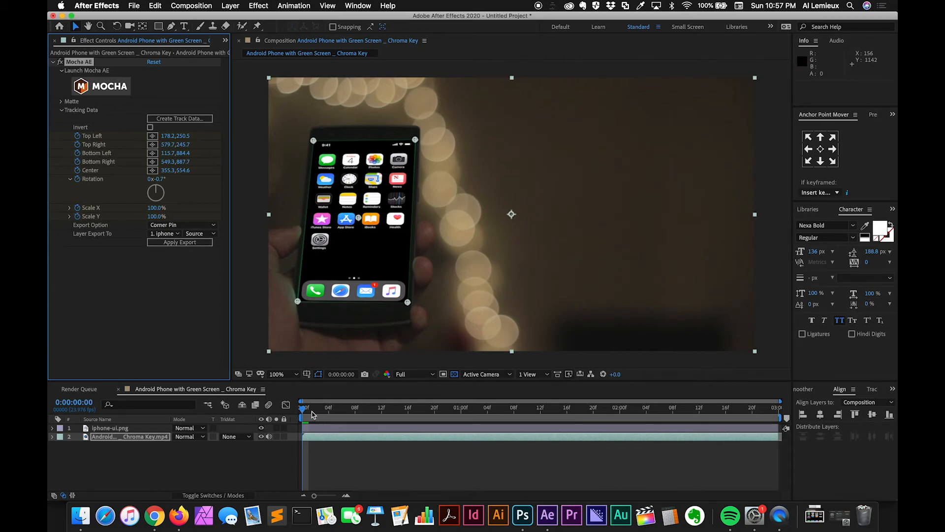
# At 0:00:01:07, set the Bottom Left tracking point's X value to 184.5 and scrub the timeline to check the screen's fit.
pyautogui.moveTo(302, 411); pyautogui.dragTo(503, 421)
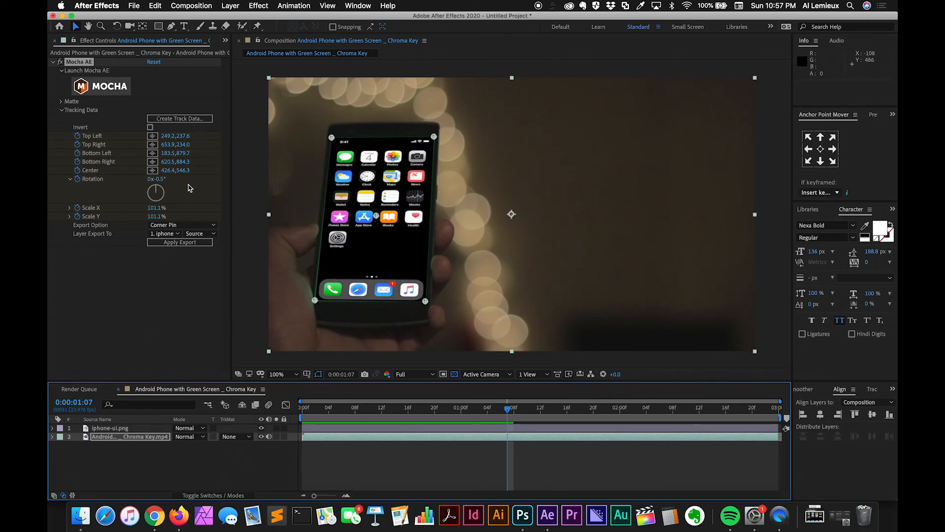
pyautogui.click(163, 153)
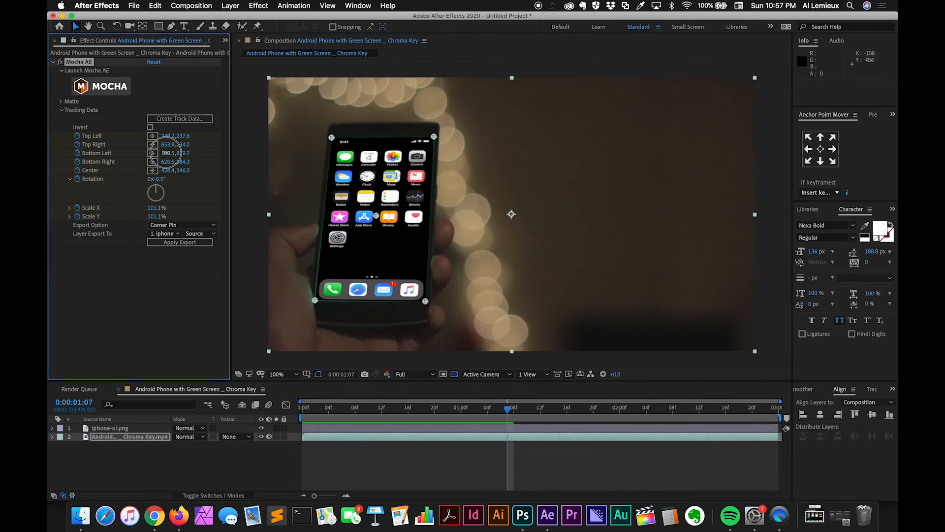
pyautogui.moveTo(162, 153); pyautogui.dragTo(167, 154)
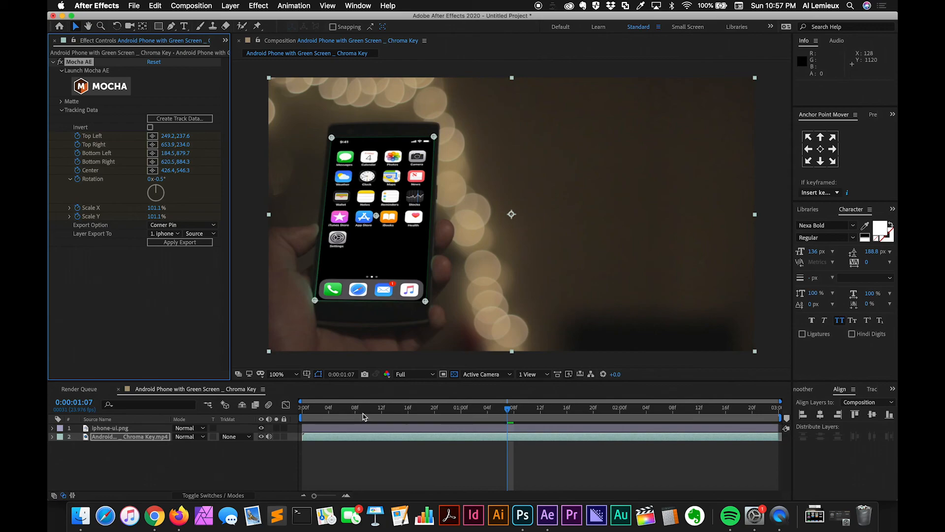
pyautogui.moveTo(361, 412); pyautogui.dragTo(561, 427)
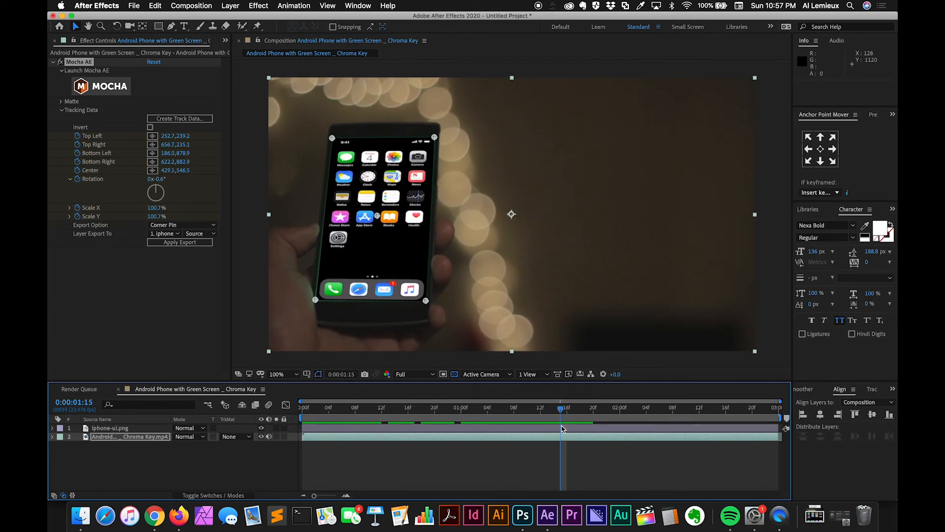
pyautogui.moveTo(562, 412); pyautogui.dragTo(546, 440)
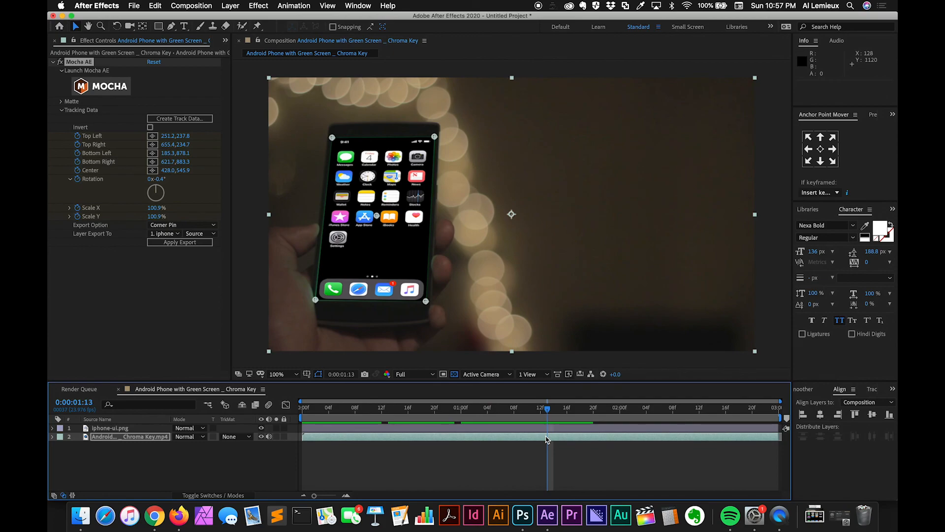